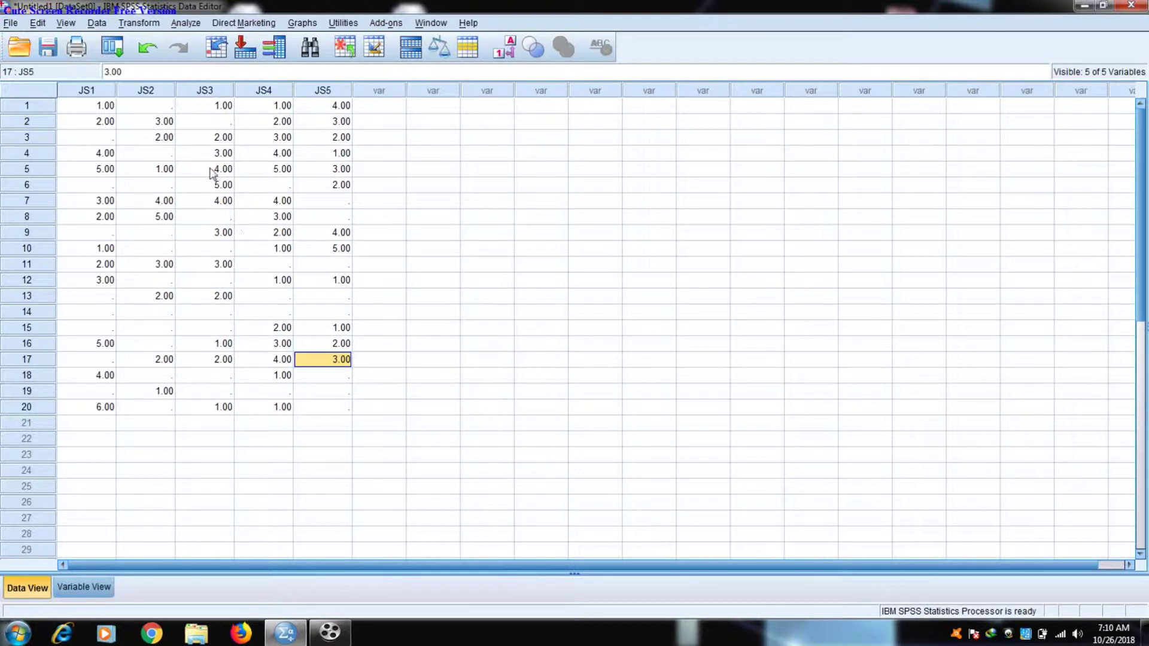
Start a Missing Value Analysis with JS1–JS5 as quantitative variables and EM estimation ticked
click(186, 23)
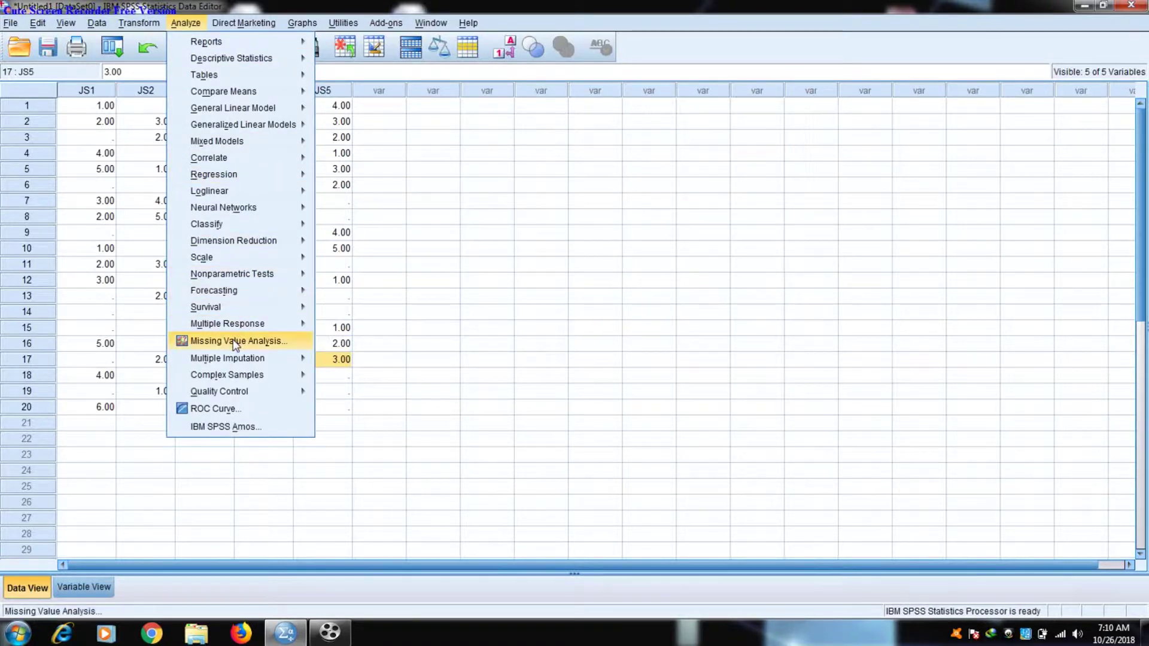
click(235, 343)
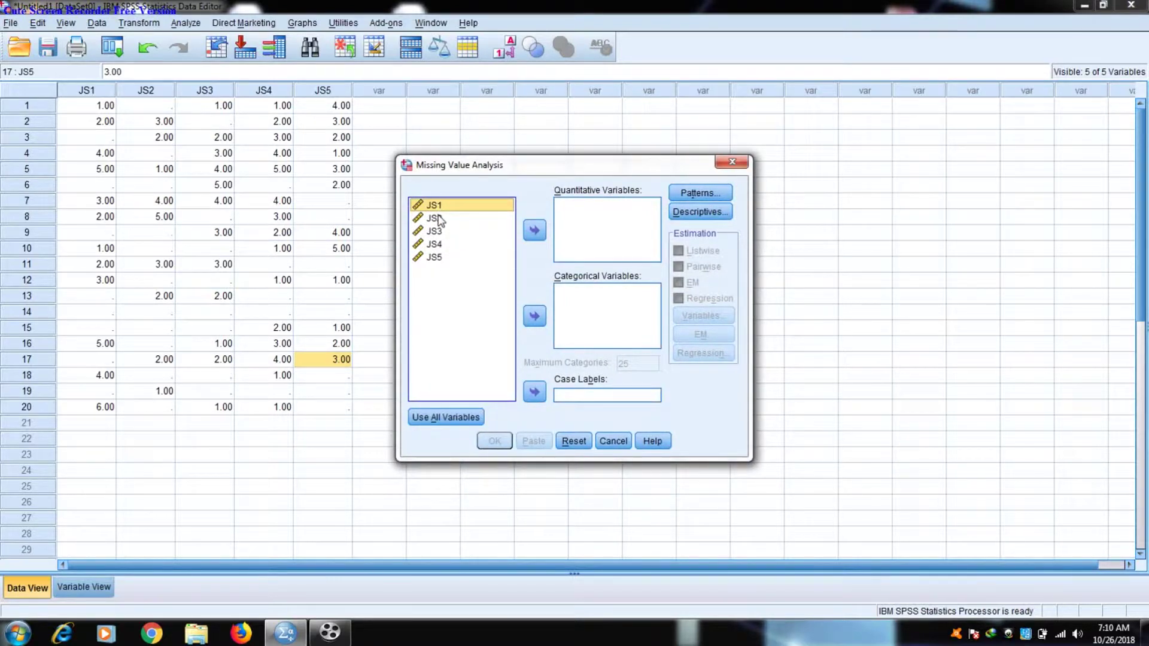
key(ctrl+a)
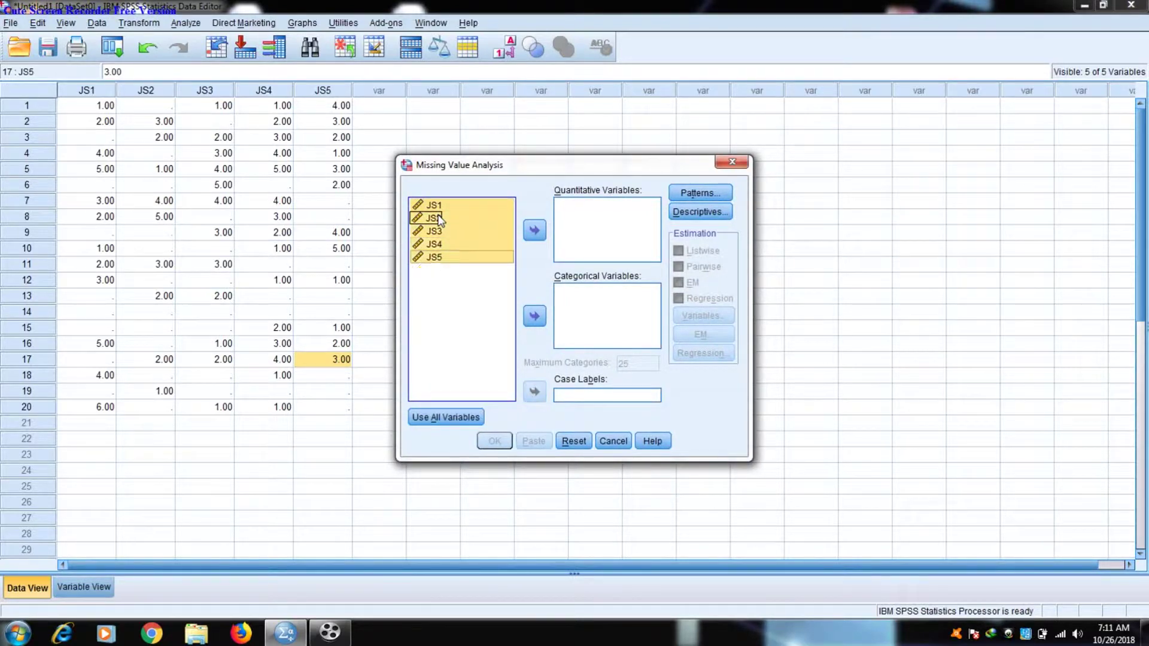
click(534, 231)
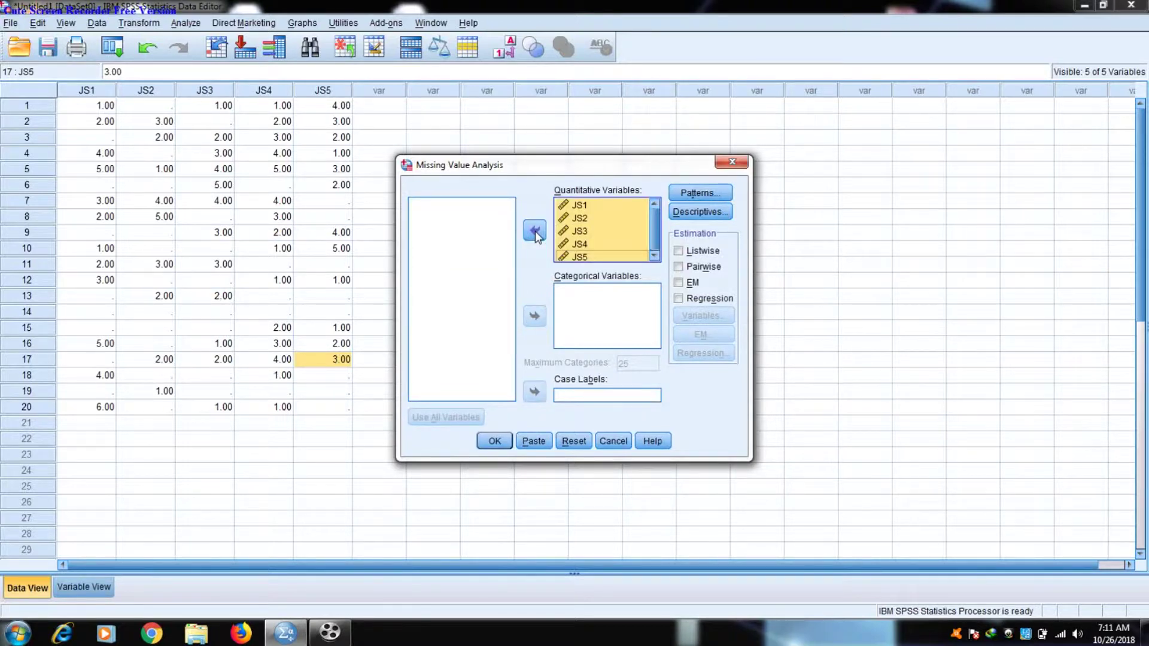
click(678, 284)
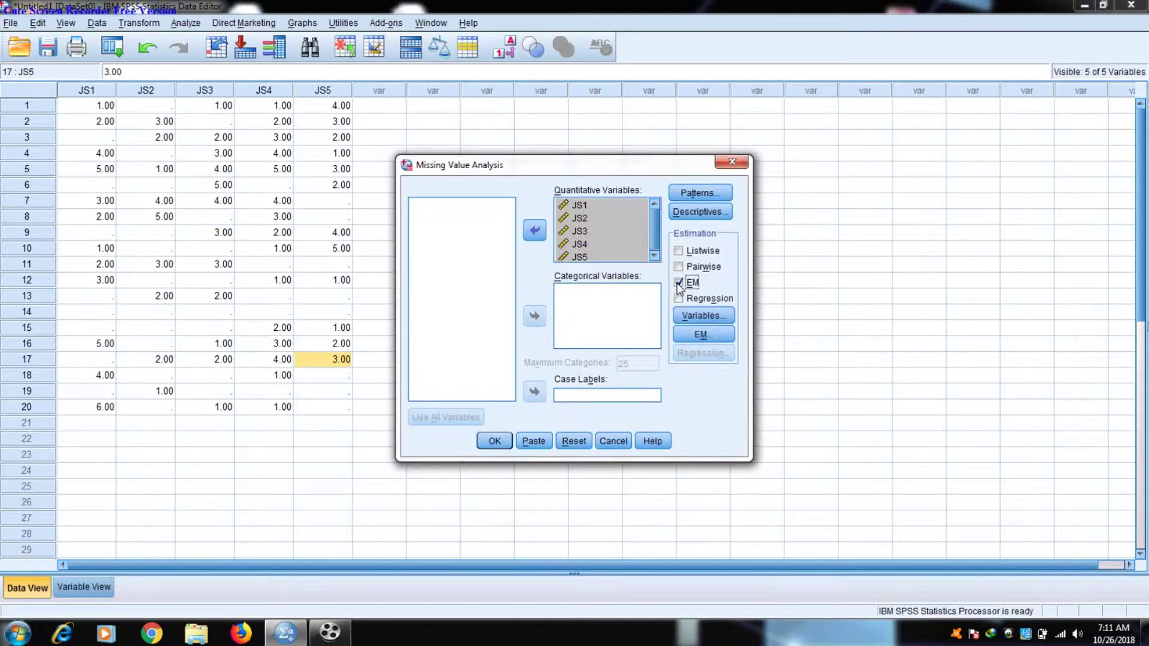
click(702, 335)
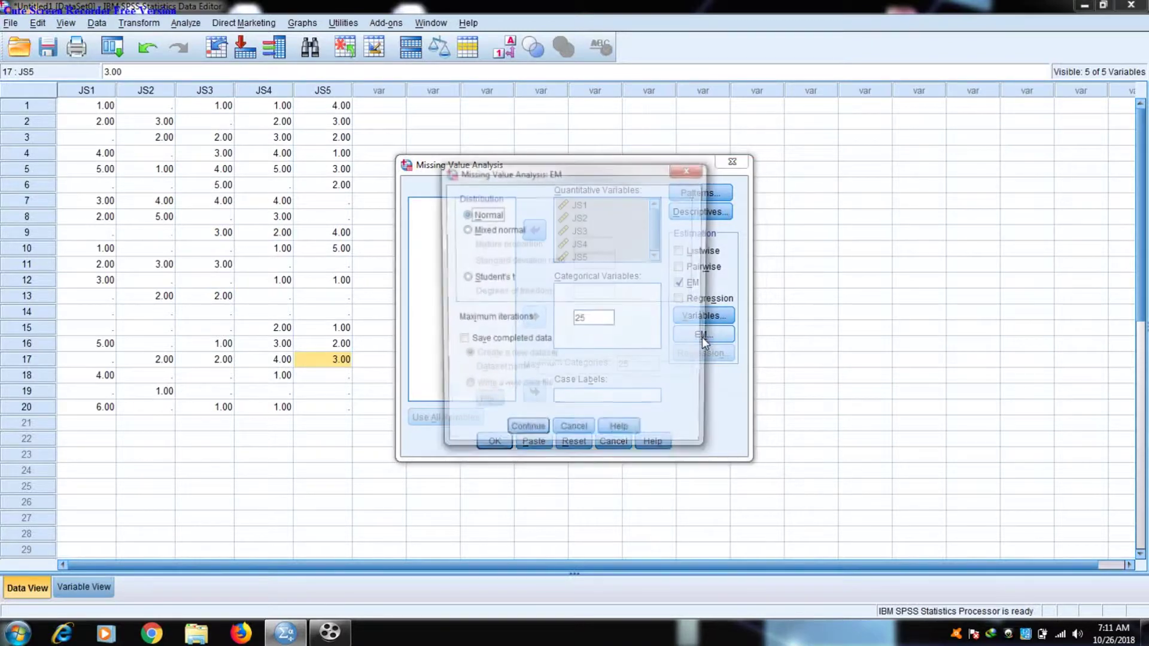
Save EM-completed data as new dataset JOBSATISFACTION and run the analysis
click(461, 342)
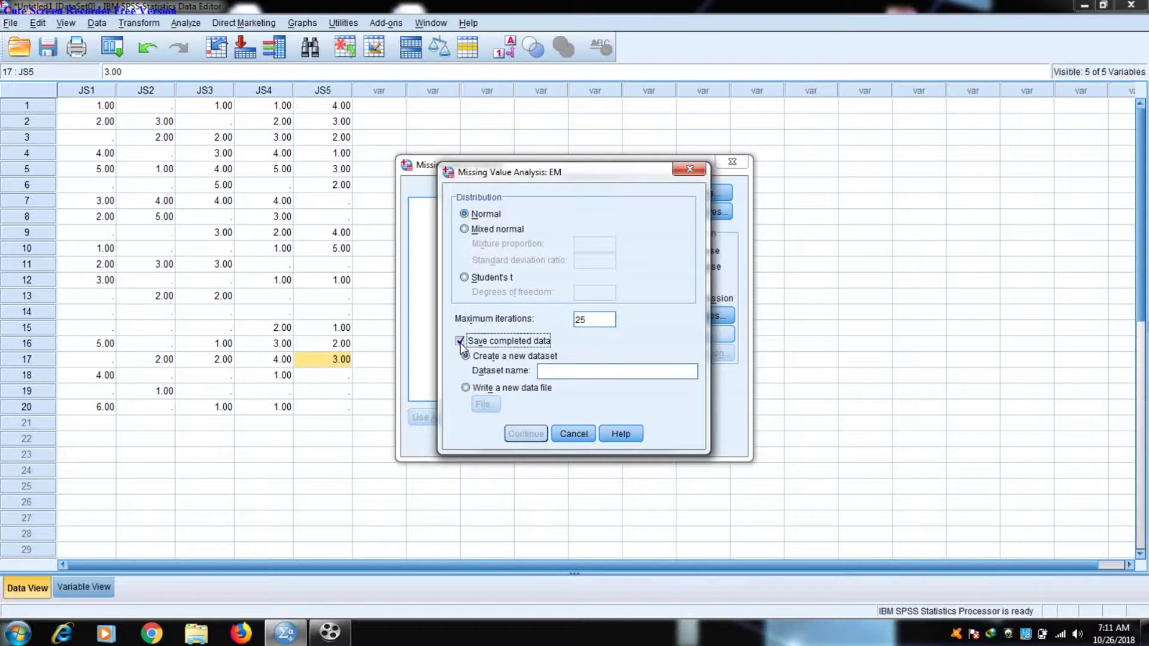
click(603, 374)
text(JOBSATISFACTION)
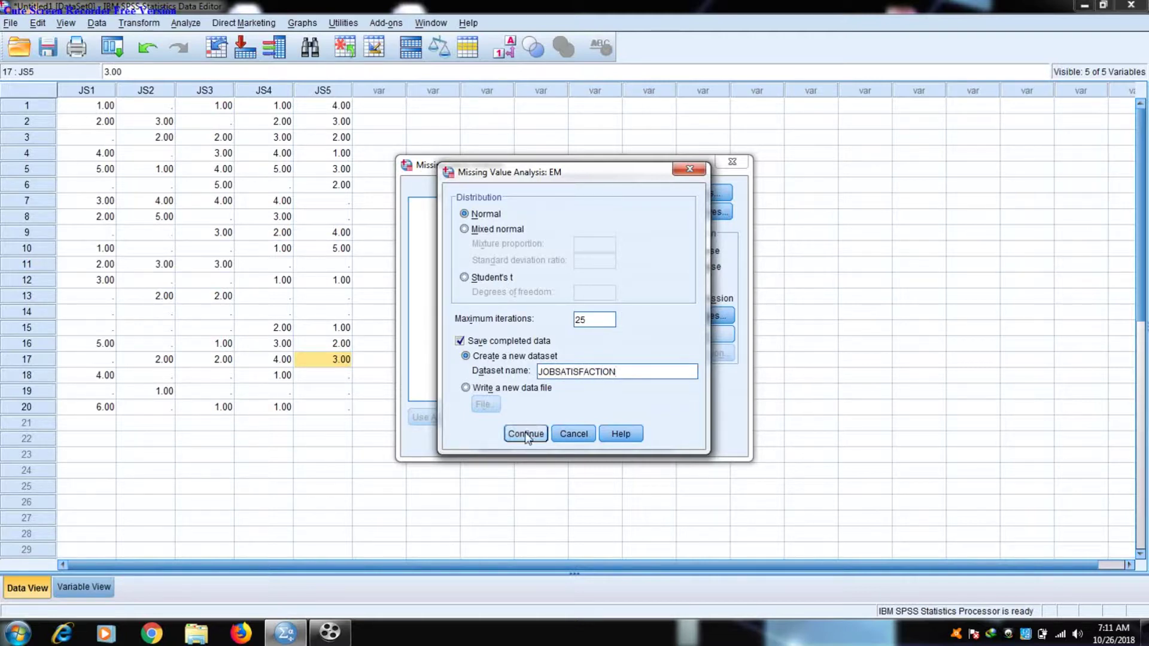
click(526, 434)
click(494, 442)
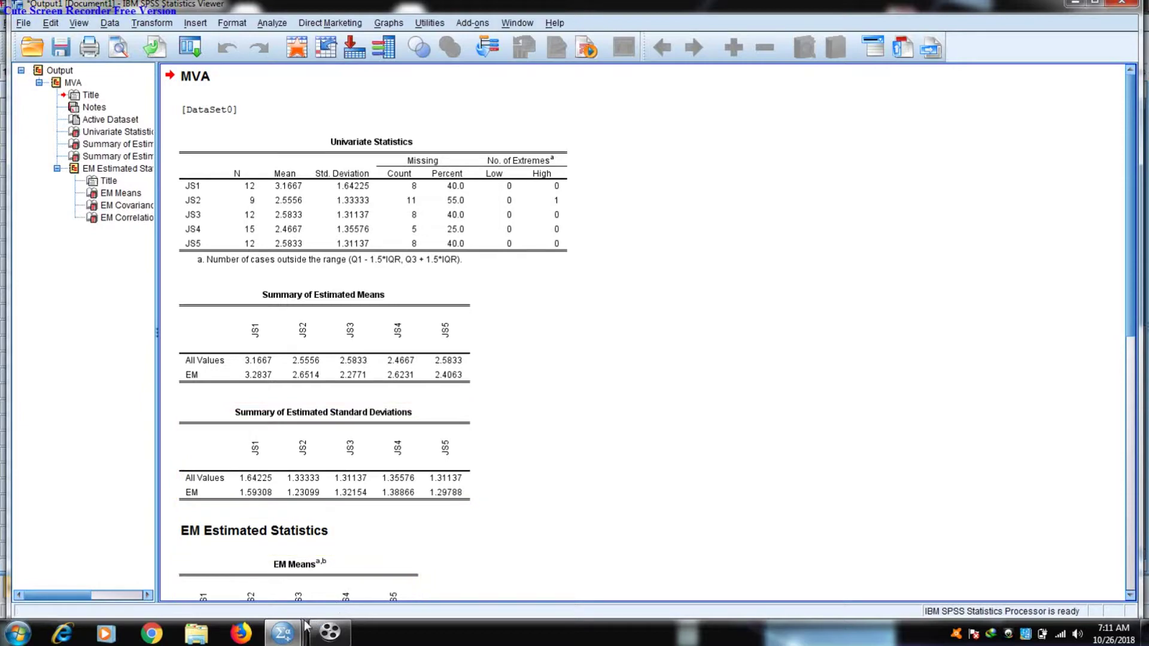
mouse_move(284, 634)
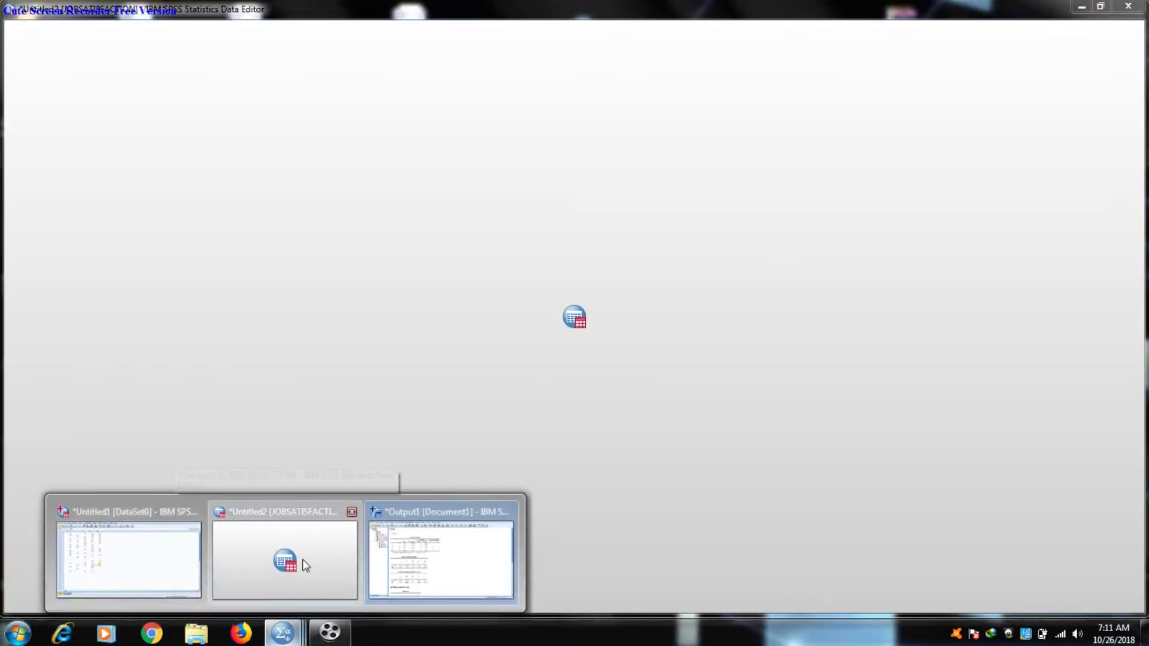
Switch to the Untitled2 [JOBSATISFACTION] Data Editor window from the taskbar
click(305, 566)
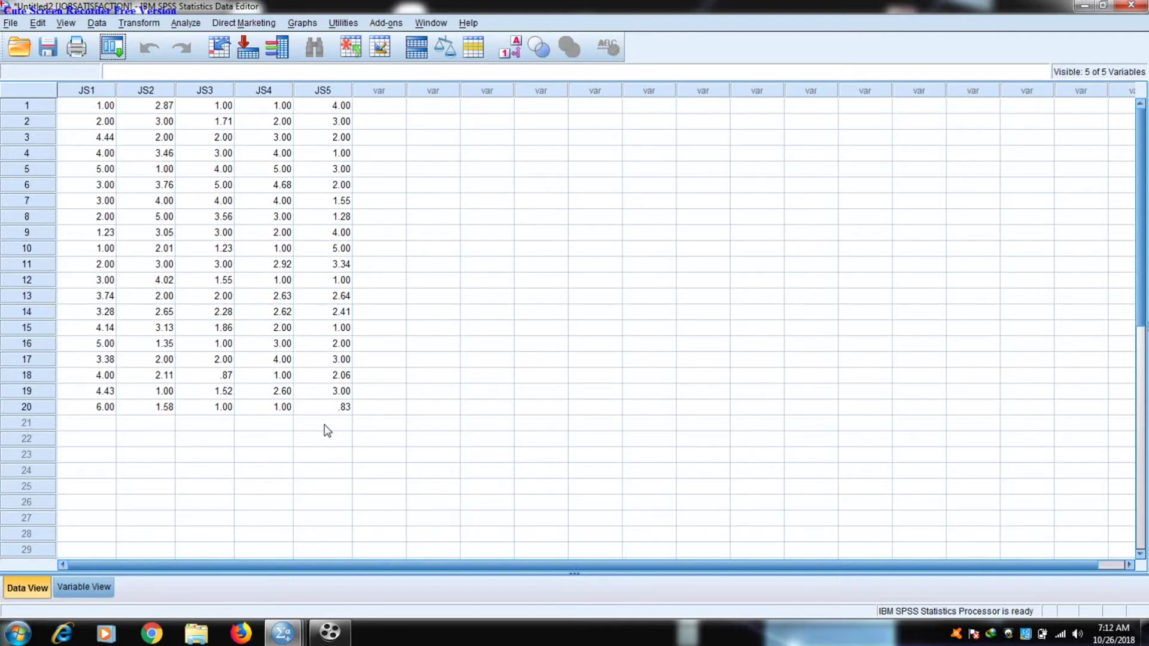
click(330, 634)
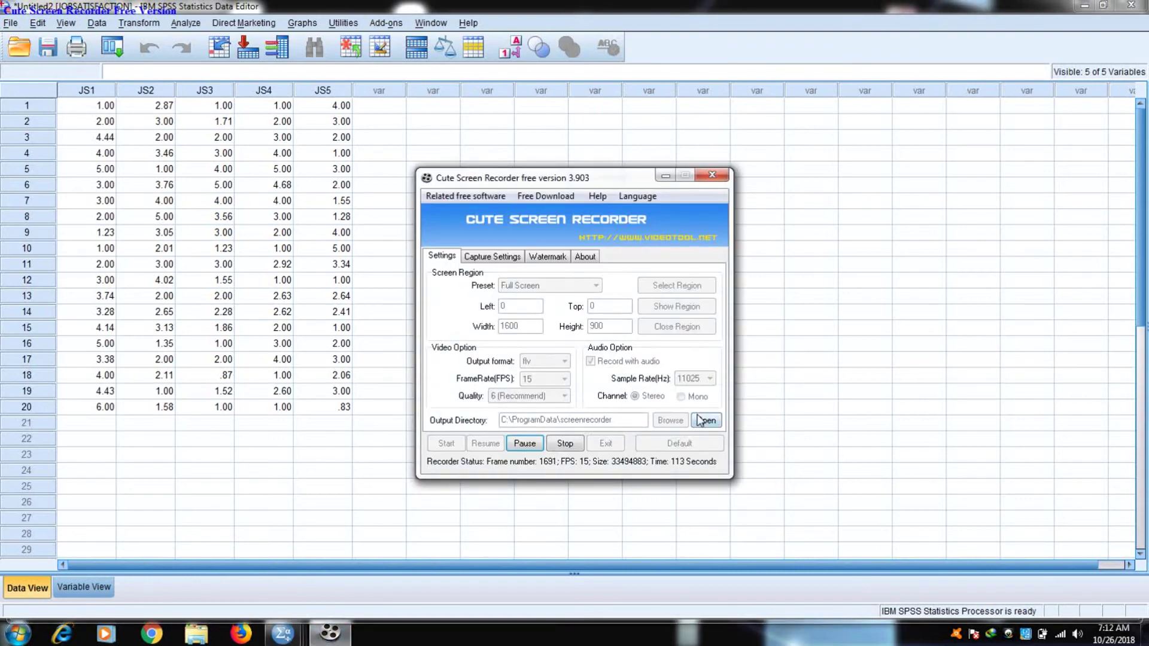